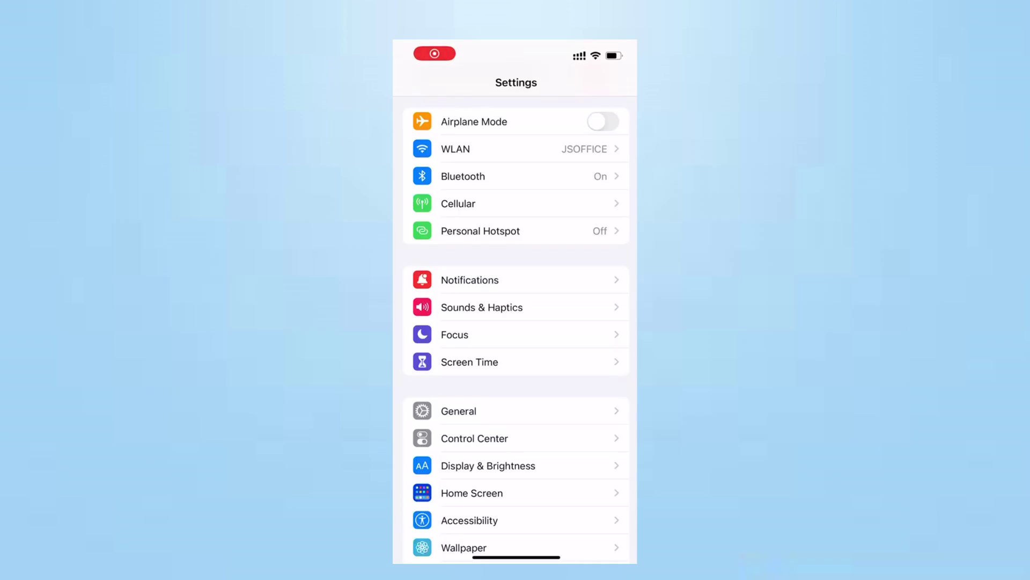
# - Set the JSOFFICE Wi-Fi network's DNS to Manual, with servers 192.168.1.1 and 192.168.0.1
pyautogui.click(483, 148)
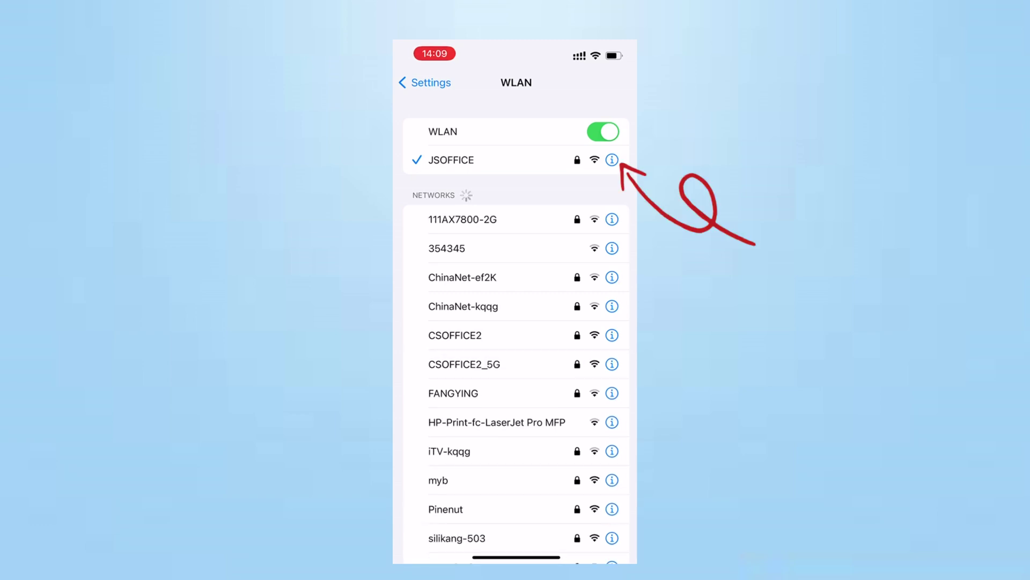
pyautogui.click(611, 159)
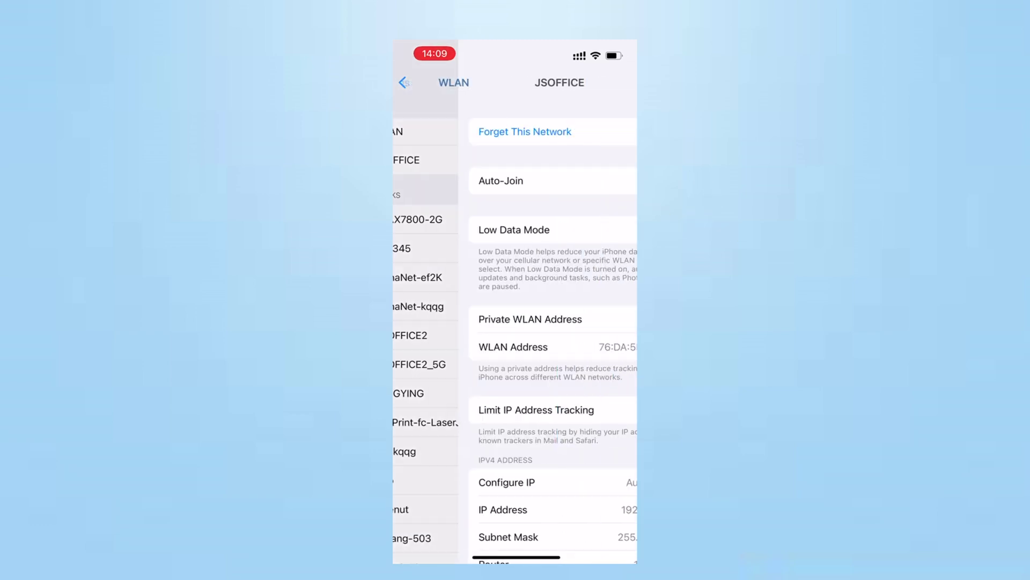
pyautogui.scroll(-5, 515, 322)
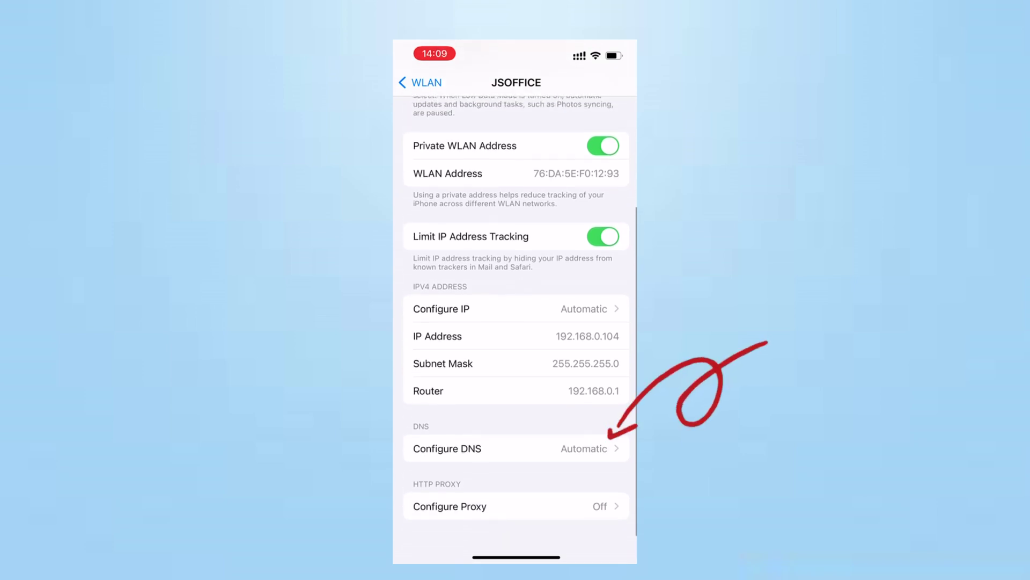
pyautogui.click(516, 448)
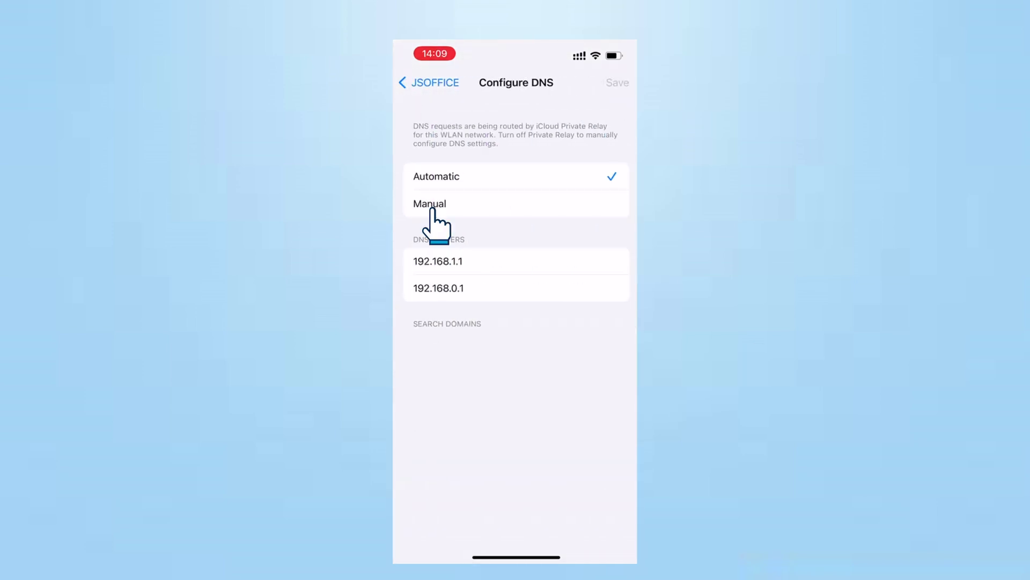
pyautogui.click(433, 211)
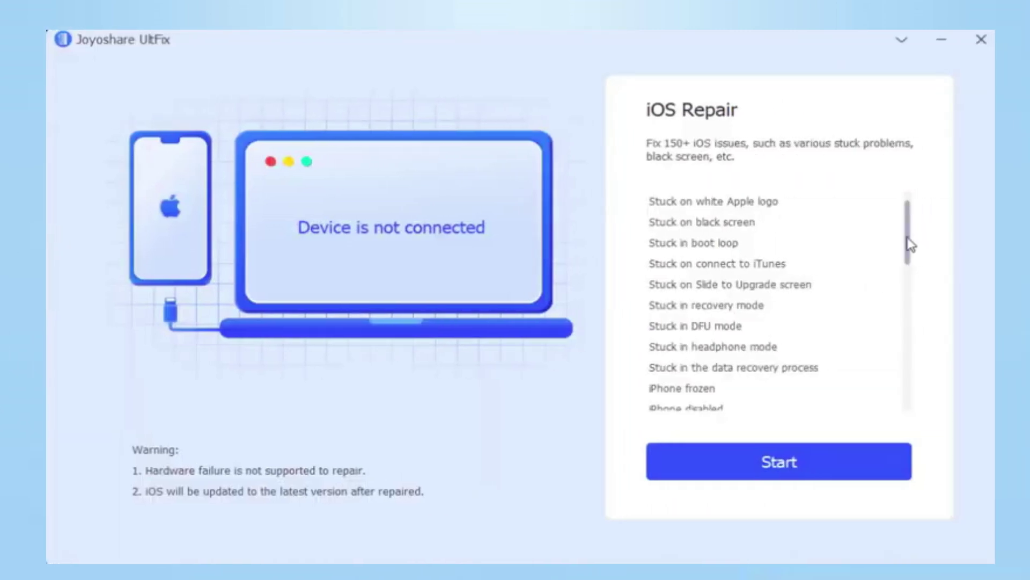
pyautogui.moveTo(908, 244); pyautogui.dragTo(888, 410)
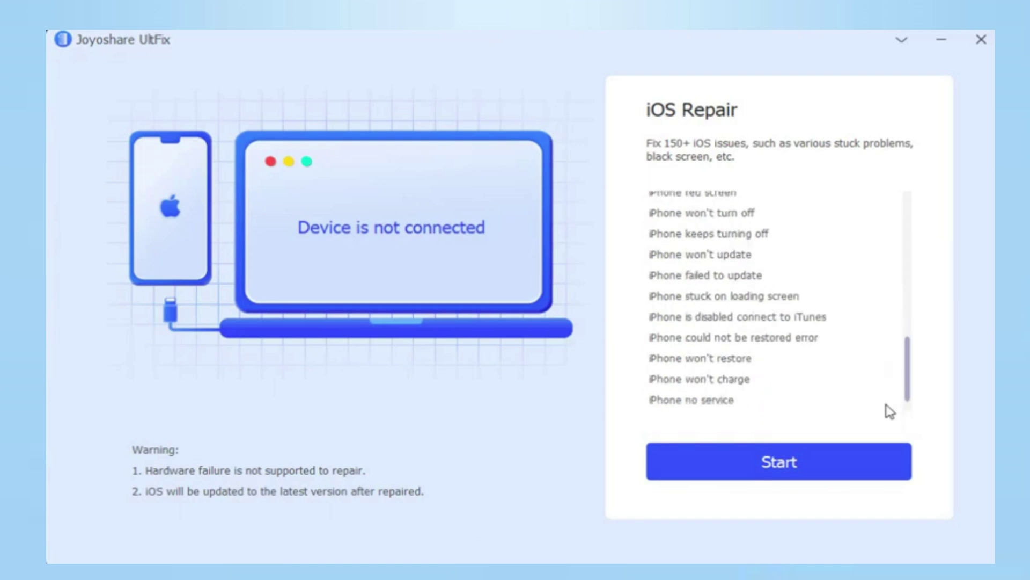
# - Start the repair in Standard Mode and reach the iPhone 8 iOS 15.4.1 firmware page
pyautogui.click(800, 461)
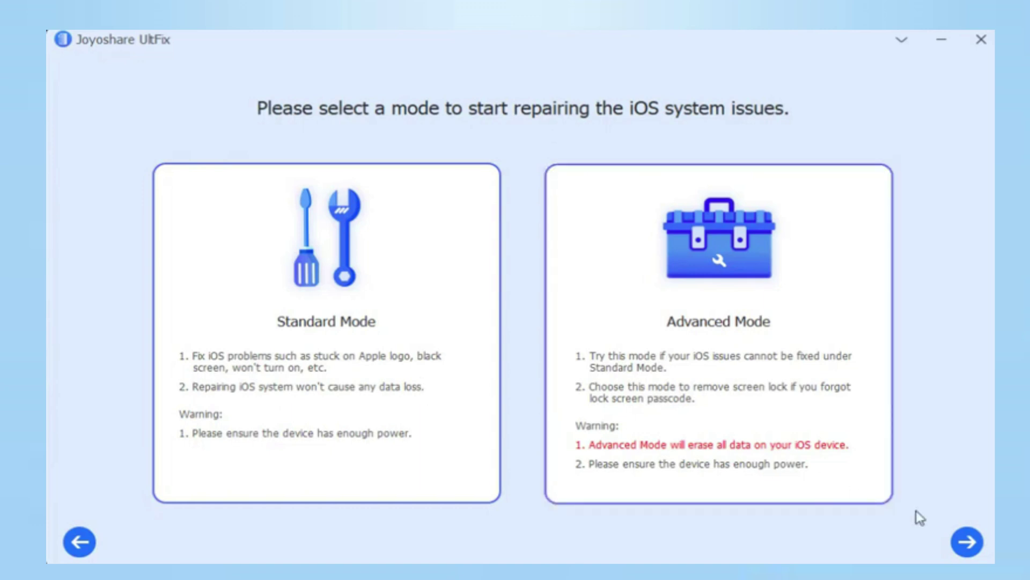
pyautogui.click(967, 542)
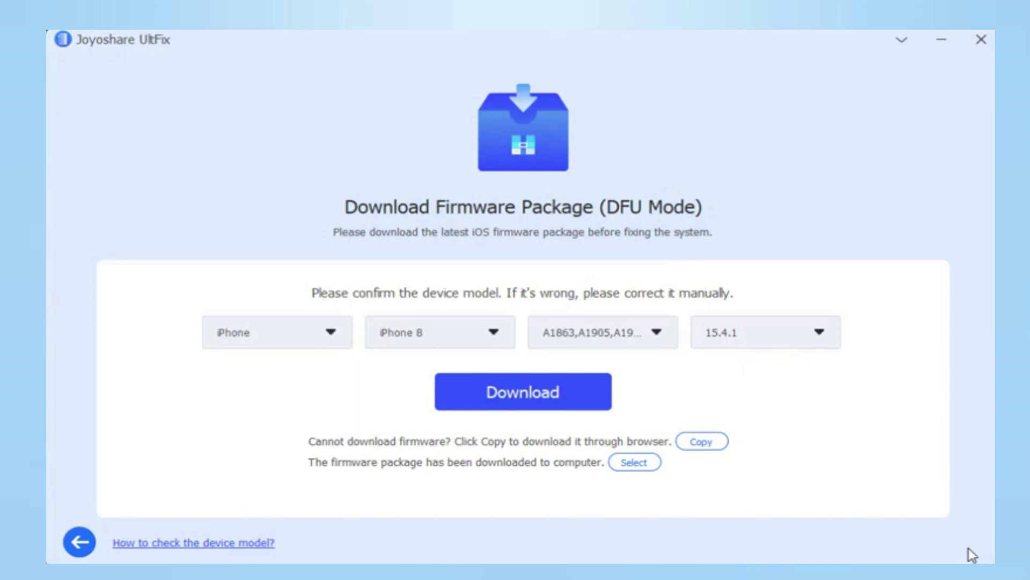
# - Download the iPhone 8 iOS 15.4.1 firmware package
pyautogui.click(564, 400)
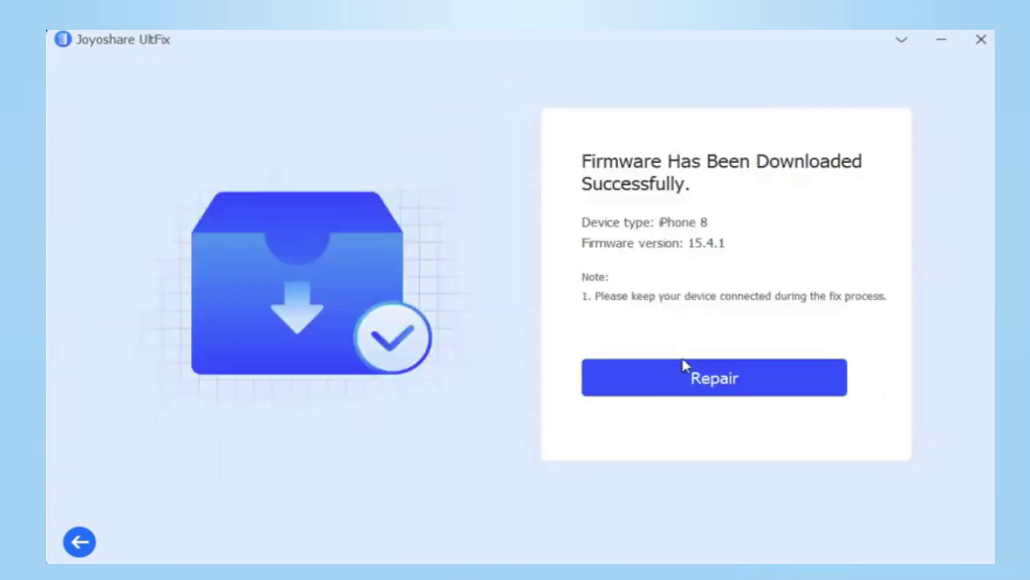
pyautogui.click(700, 379)
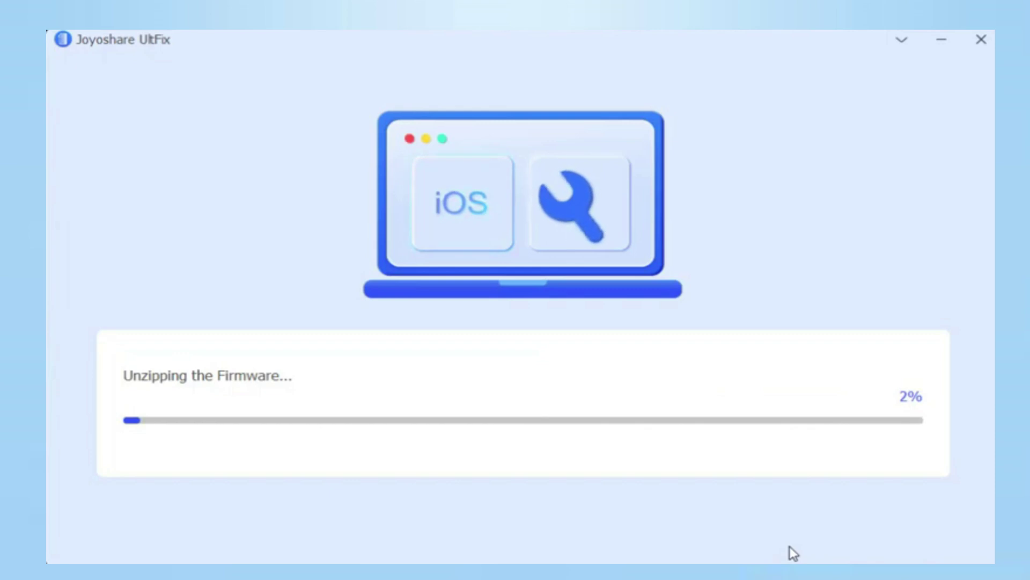